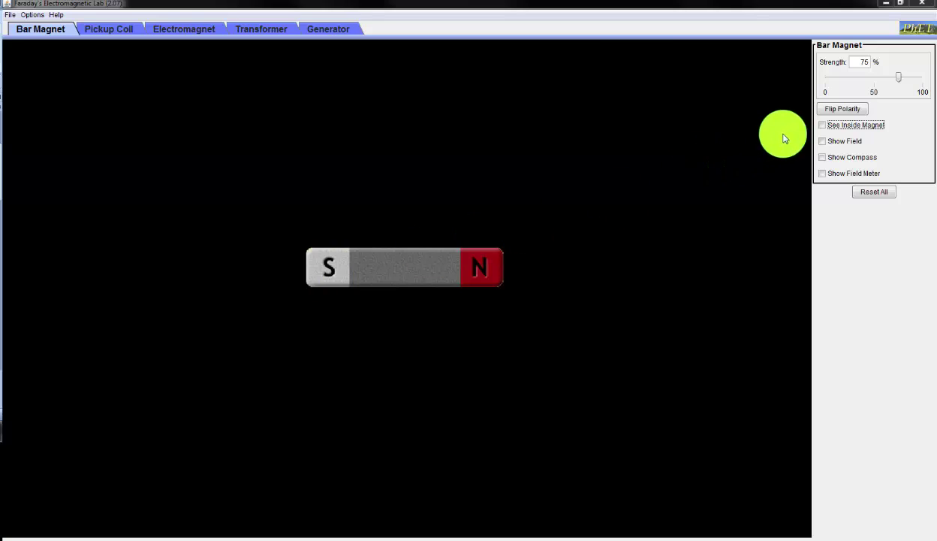
Turn on See Inside Magnet to show the rows of compass needles inside the bar magnet
left_click(824, 128)
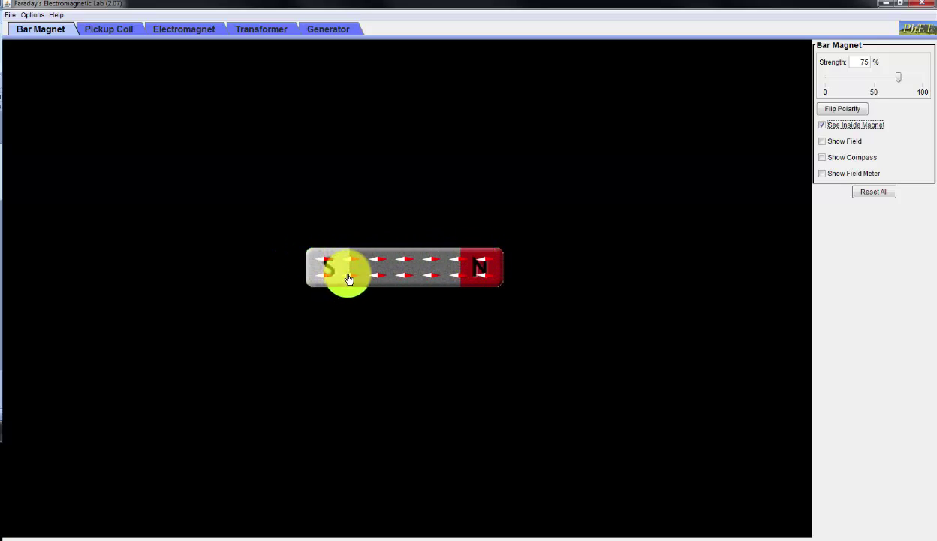
Hide the magnet's interior, add a compass, and try it at several spots, ending beside the S end
left_click(823, 128)
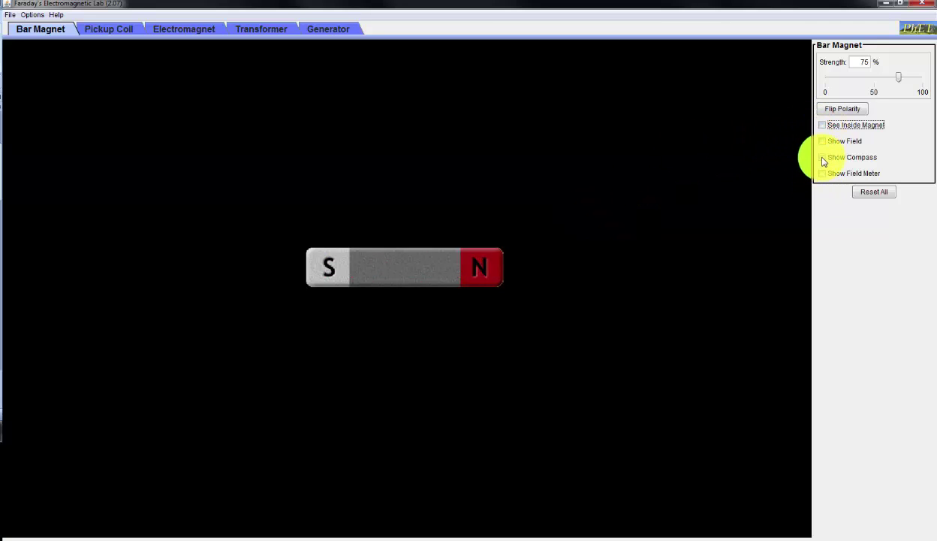
left_click(825, 159)
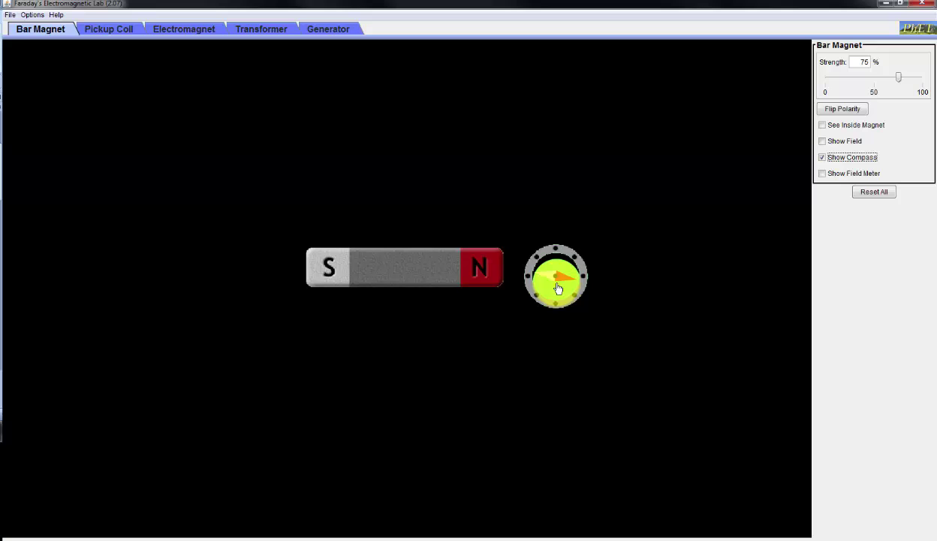
left_click_drag(579, 288, 597, 281)
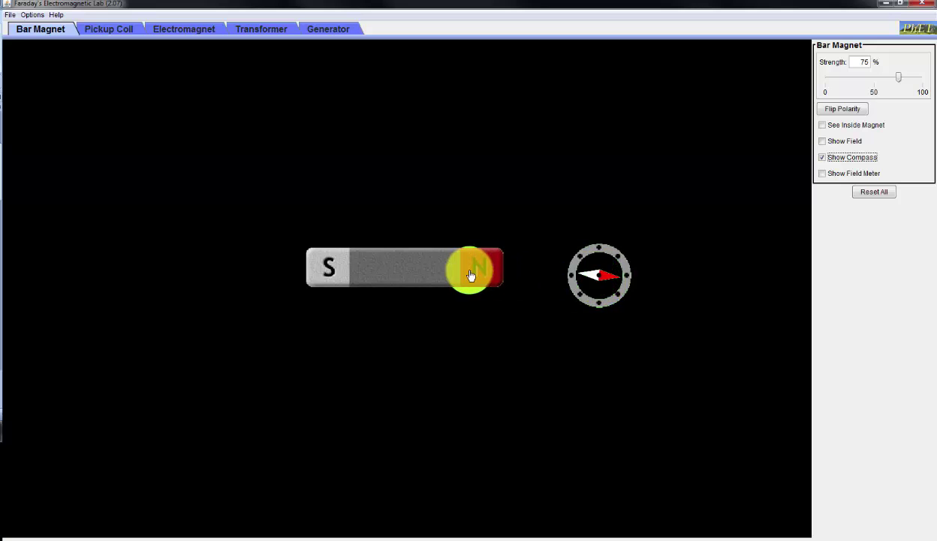
left_click_drag(603, 292, 255, 278)
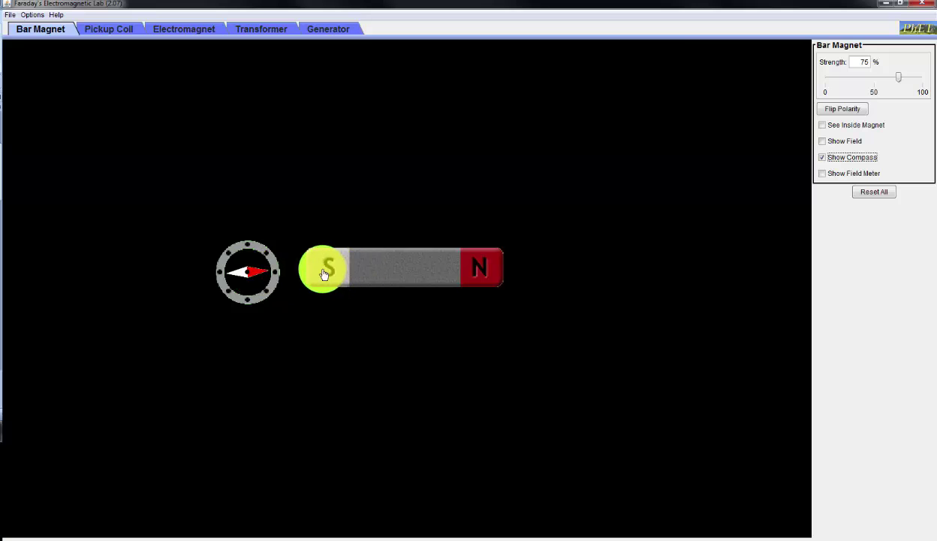
mouse_move(233, 288)
left_mouse_down()
mouse_move(237, 311)
mouse_move(266, 344)
mouse_move(325, 359)
mouse_move(437, 359)
mouse_move(490, 340)
mouse_move(523, 306)
mouse_move(529, 235)
mouse_move(459, 190)
mouse_move(337, 199)
mouse_move(259, 219)
mouse_move(239, 270)
mouse_move(253, 324)
mouse_move(383, 342)
mouse_move(501, 328)
mouse_move(539, 290)
mouse_move(511, 227)
mouse_move(383, 199)
mouse_move(293, 218)
mouse_move(241, 254)
mouse_move(229, 279)
left_mouse_up()
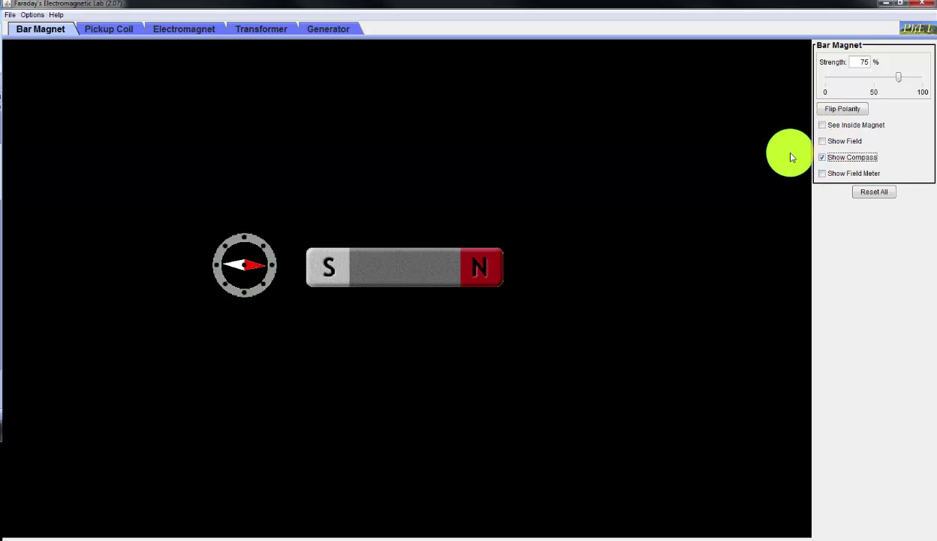
Flip the magnet's polarity so north is on the left, and remove the compass
left_click(833, 110)
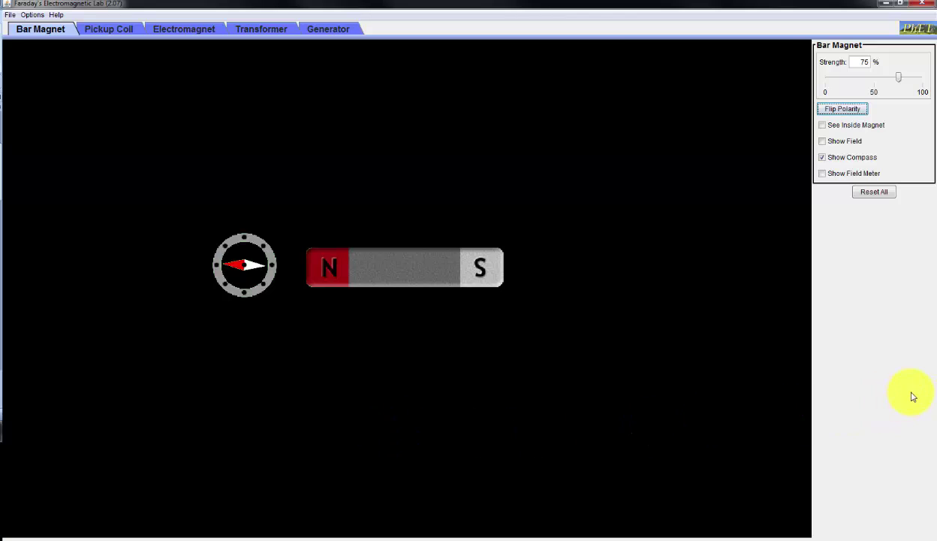
key("Tab")
key("Tab")
key("Tab")
key("space")
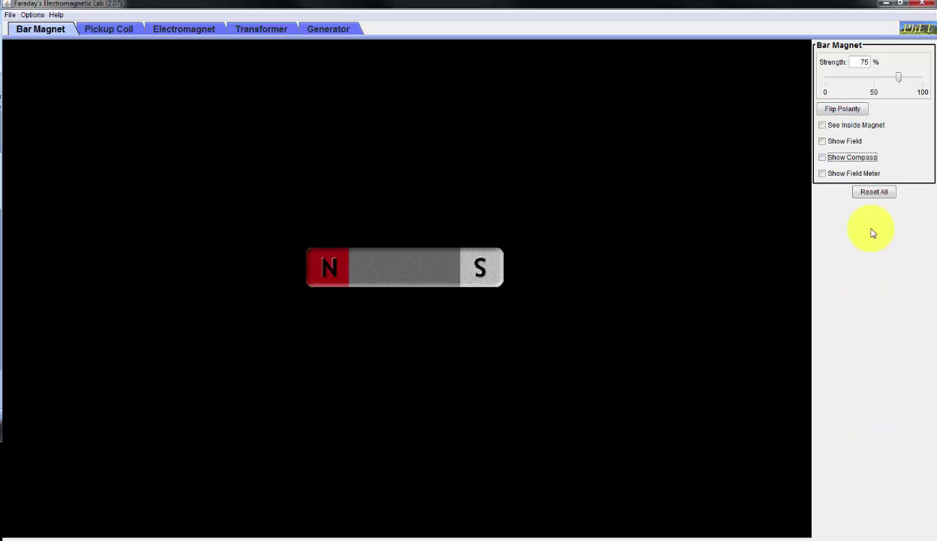
Turn on the field arrows and bring the compass back, placing it below the magnet's S pole
left_click(821, 143)
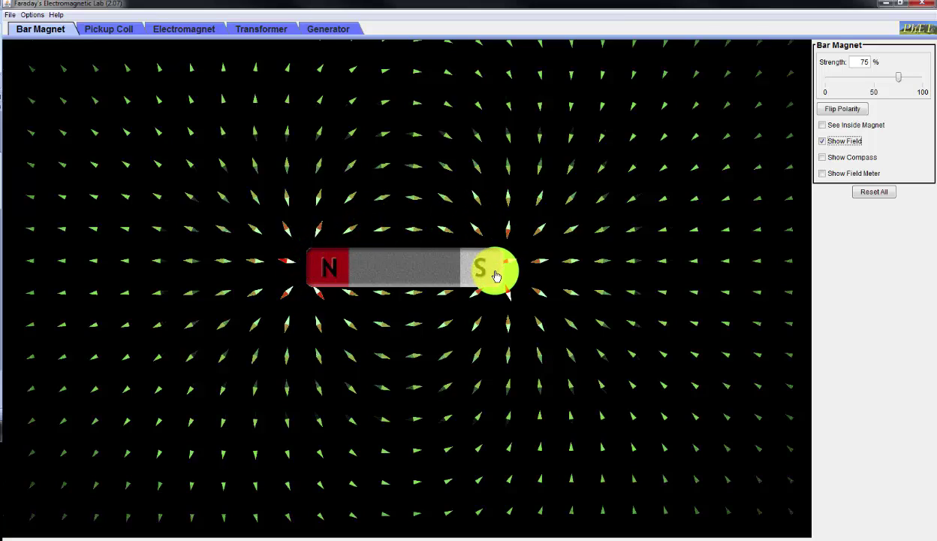
left_click(824, 159)
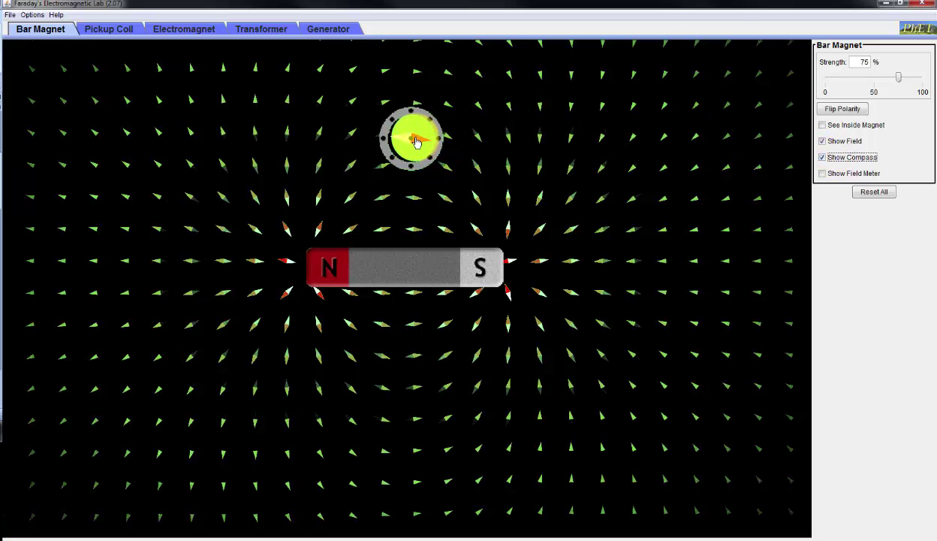
left_click_drag(412, 138, 771, 291)
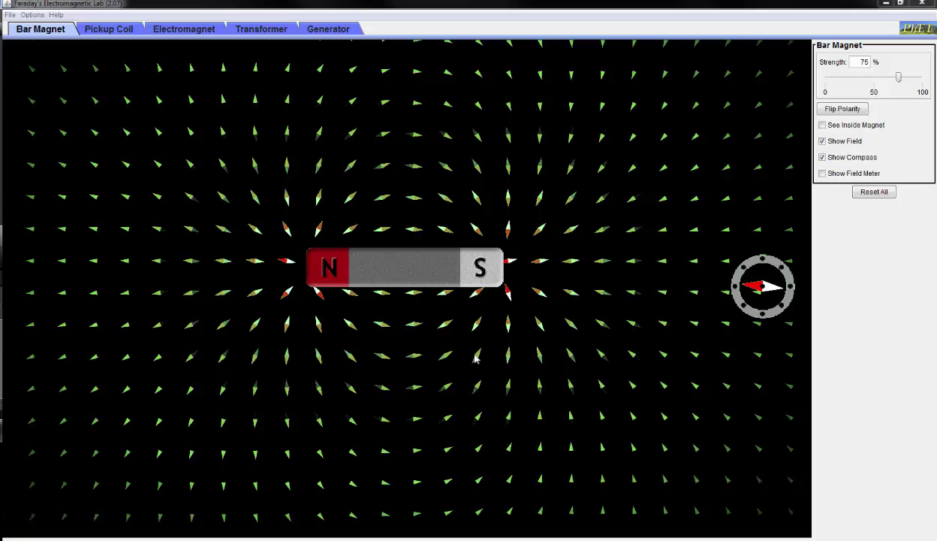
left_click_drag(474, 359, 766, 280)
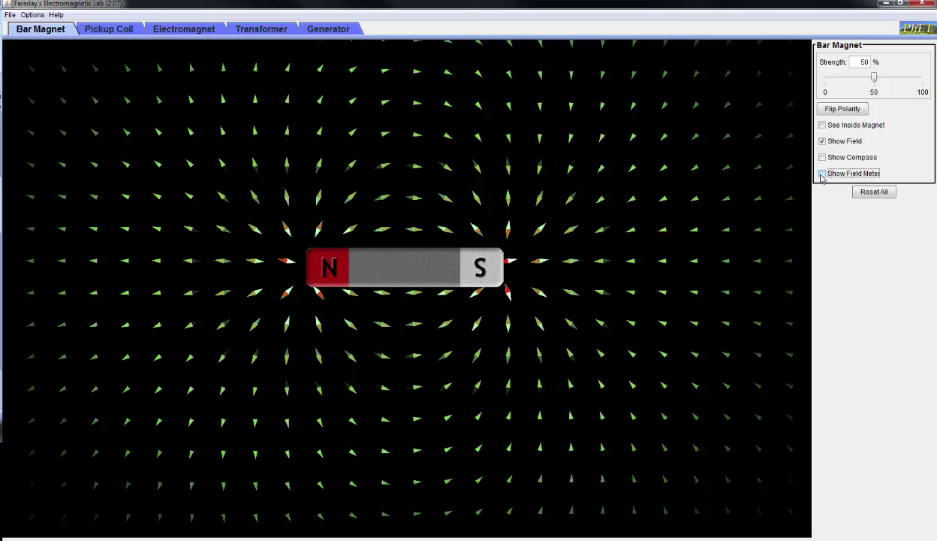
Add the field meter, probe below the magnet, then read 2.32 G at 179.94° right of the S pole
left_click(822, 174)
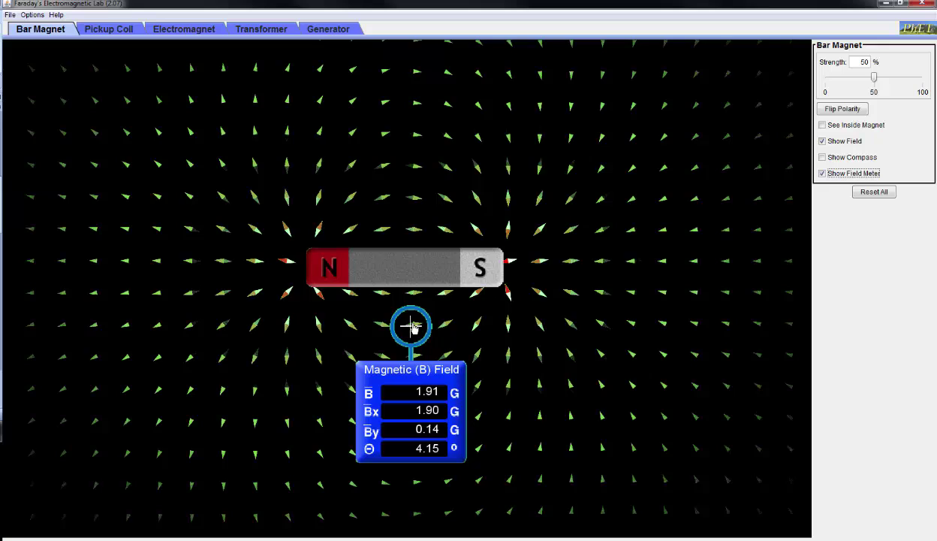
left_click_drag(413, 328, 417, 360)
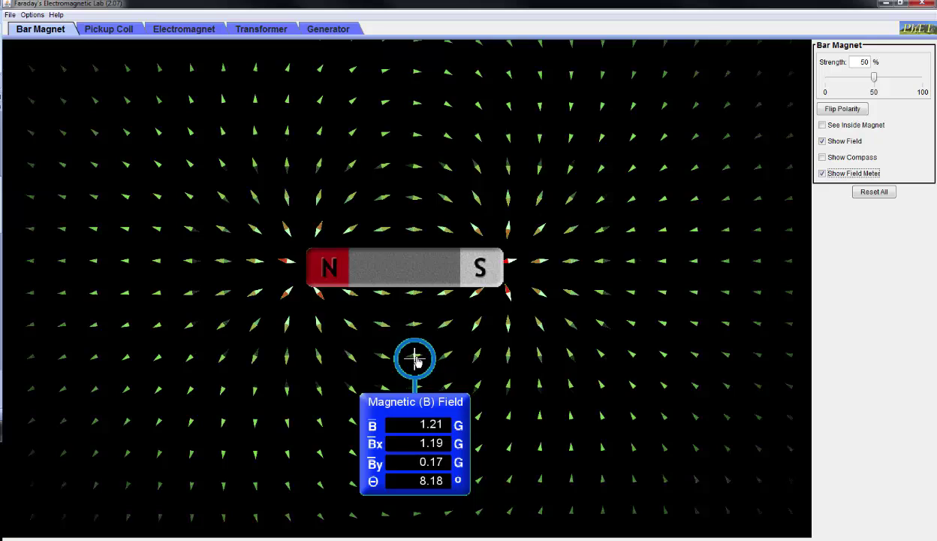
left_click_drag(417, 361, 417, 364)
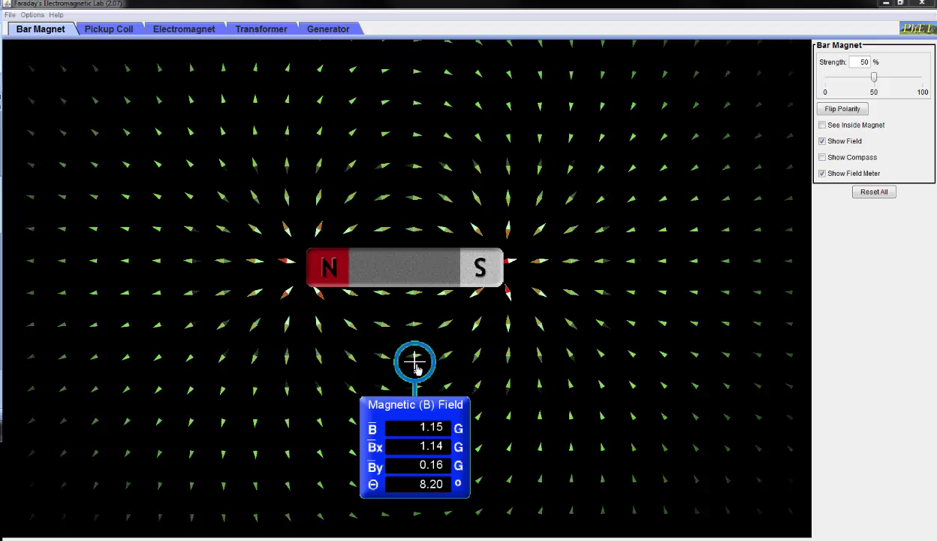
left_click_drag(418, 367, 576, 268)
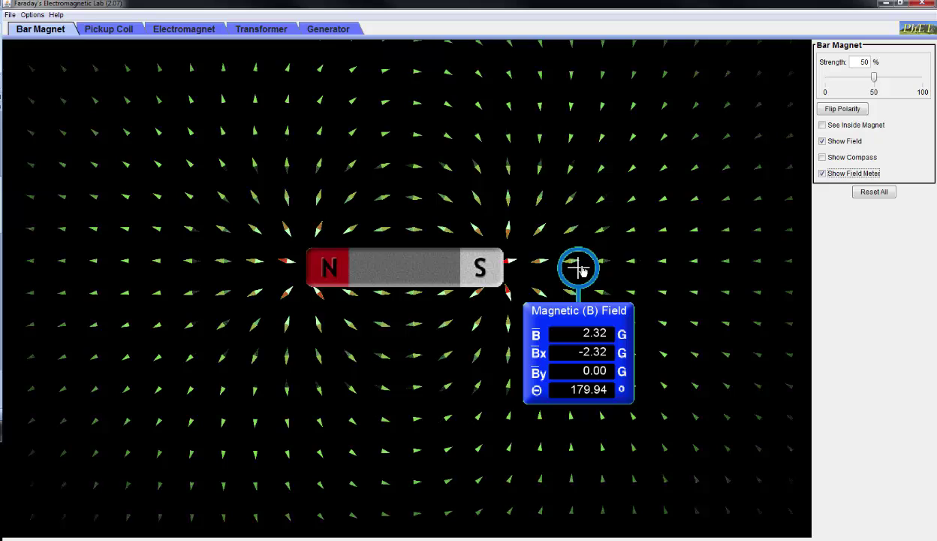
Move the field meter below the magnet and around the N pole to read 1.20 G at 90.92° above it
left_click_drag(580, 271, 415, 357)
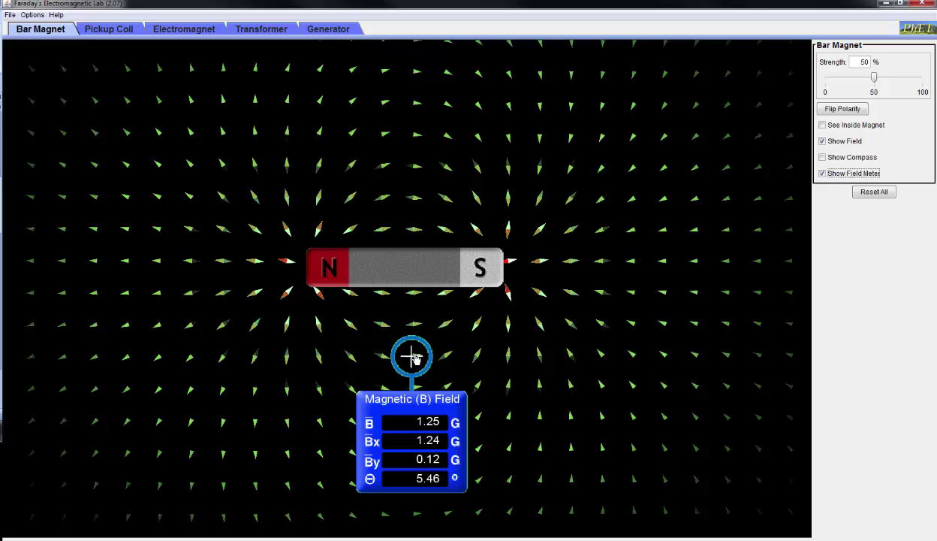
left_click_drag(415, 359, 290, 362)
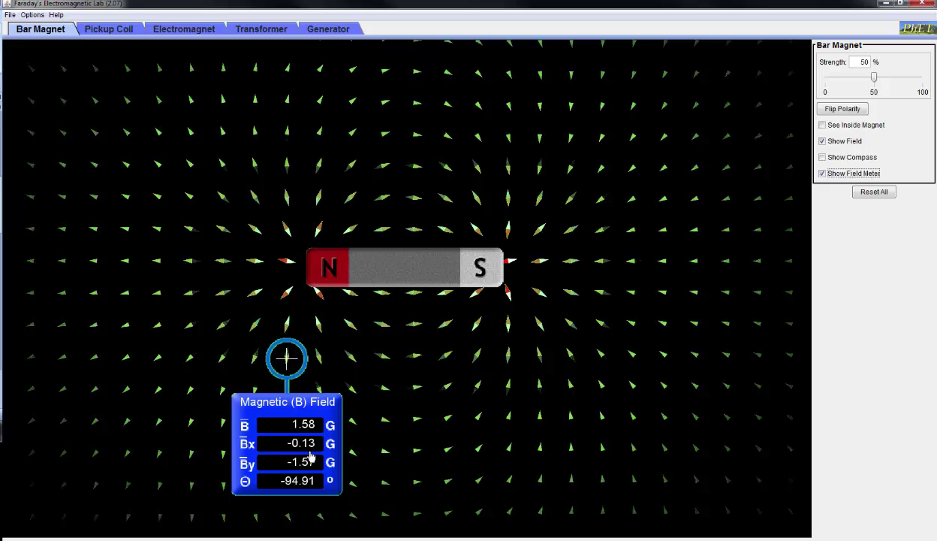
left_click_drag(286, 359, 288, 164)
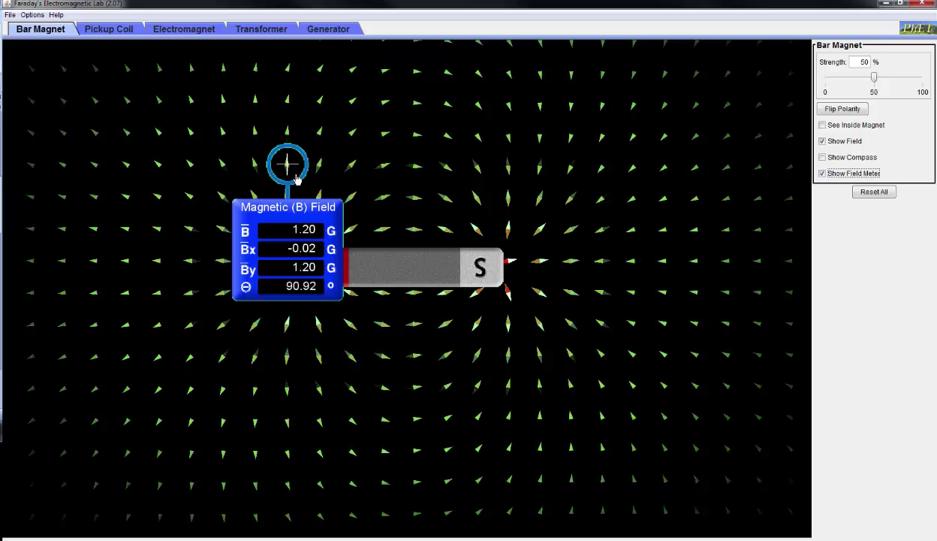
Place the field meter on the bar magnet, then move it just off the magnet to compare readings
left_click_drag(284, 163, 398, 239)
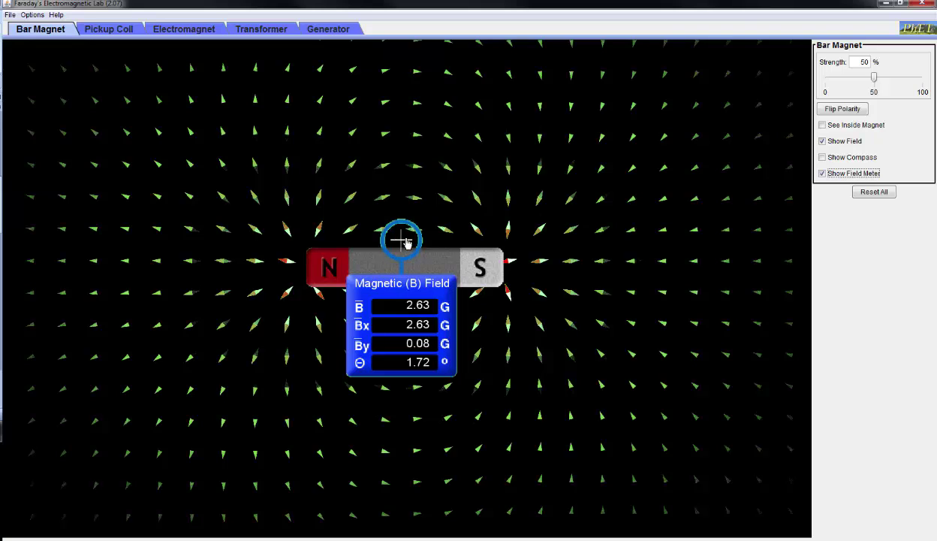
left_click_drag(406, 242, 419, 323)
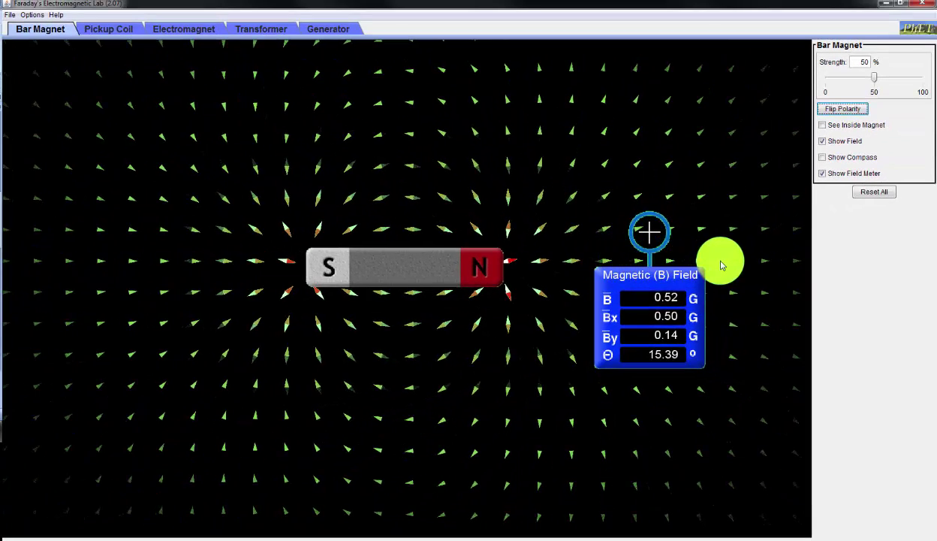
Probe the field up-right of the N pole, above the magnet, then at its upper left
left_click_drag(657, 260, 755, 200)
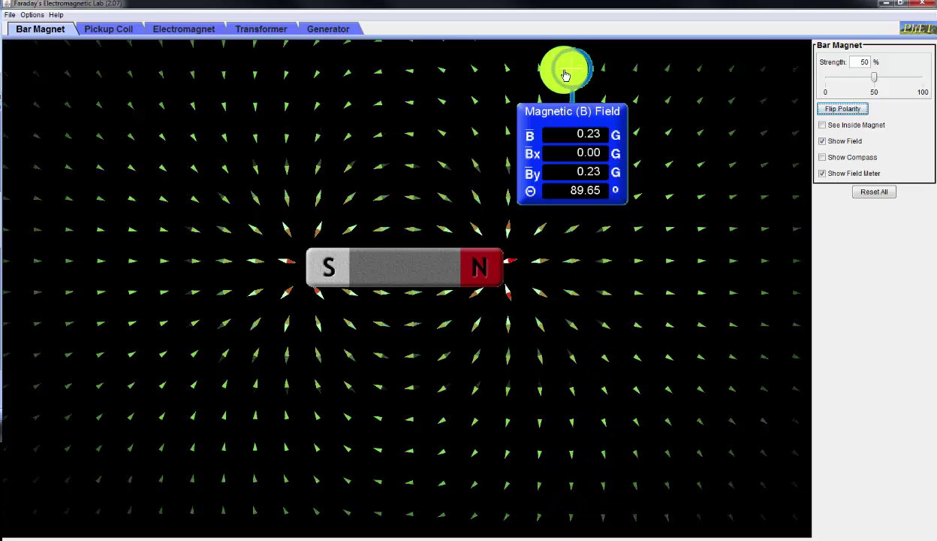
left_click_drag(570, 69, 571, 70)
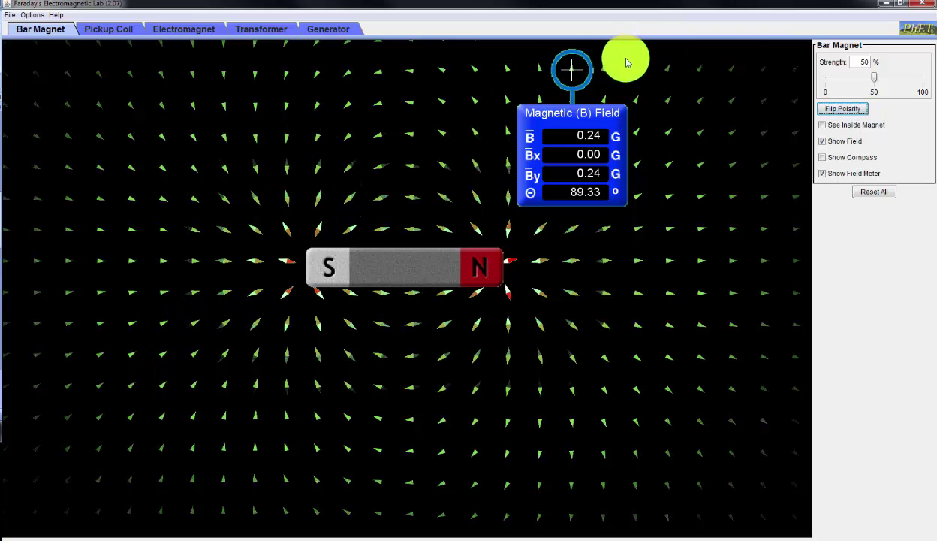
left_click_drag(574, 69, 290, 169)
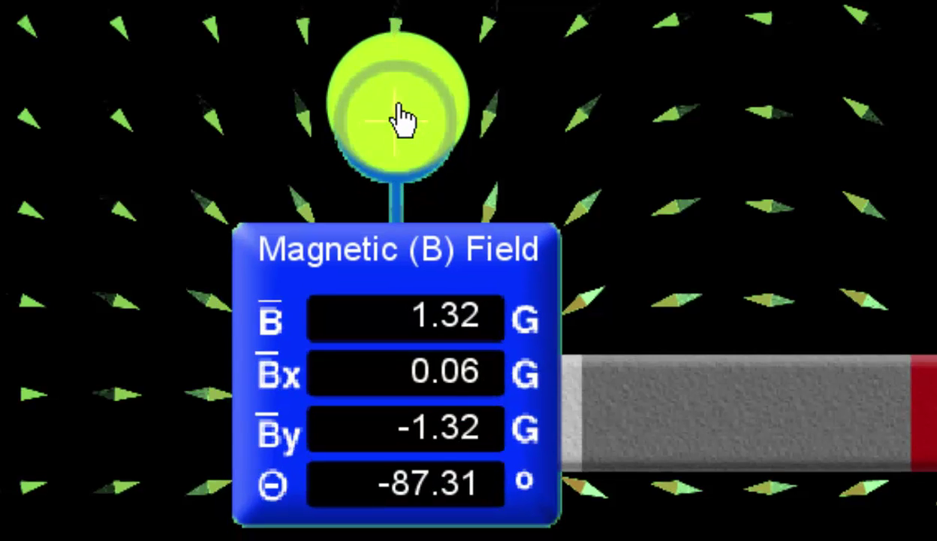
left_click_drag(403, 120, 401, 126)
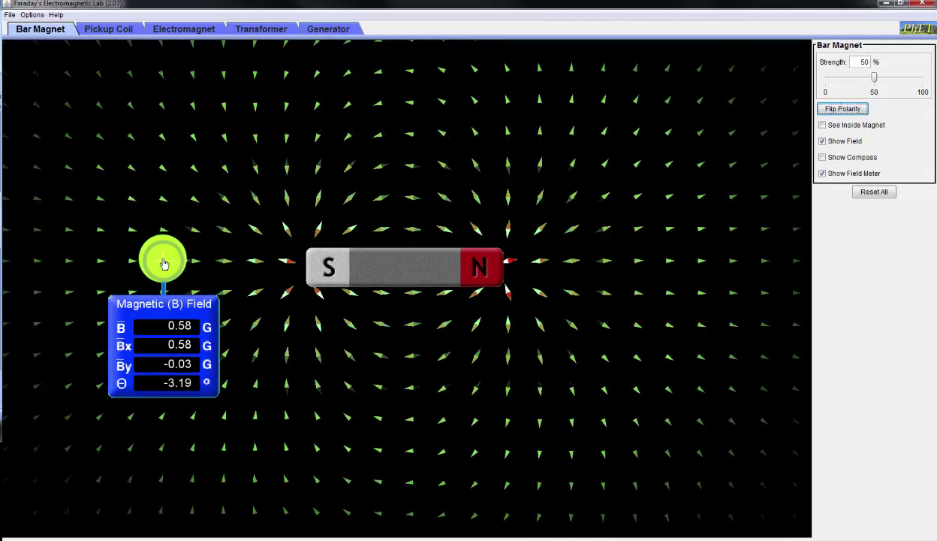
Measure below the magnet, then move the field meter up-right of the N pole reading 0.41 G at 17.82°
left_click_drag(164, 264, 411, 327)
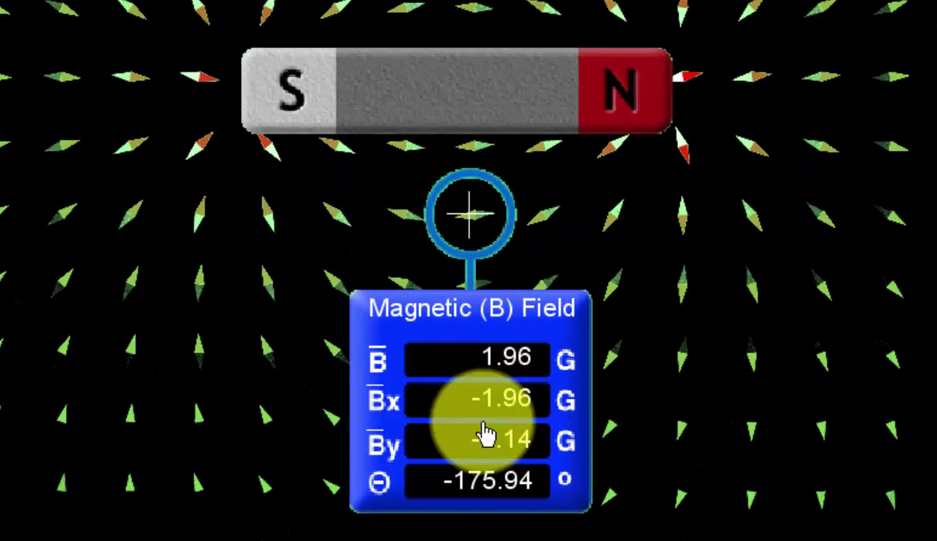
left_click_drag(473, 223, 468, 247)
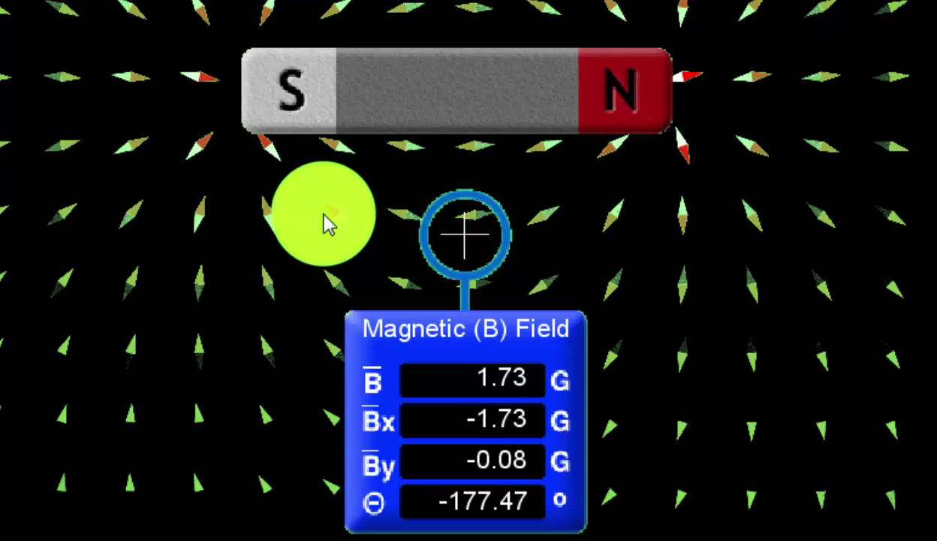
left_click_drag(468, 252, 912, 75)
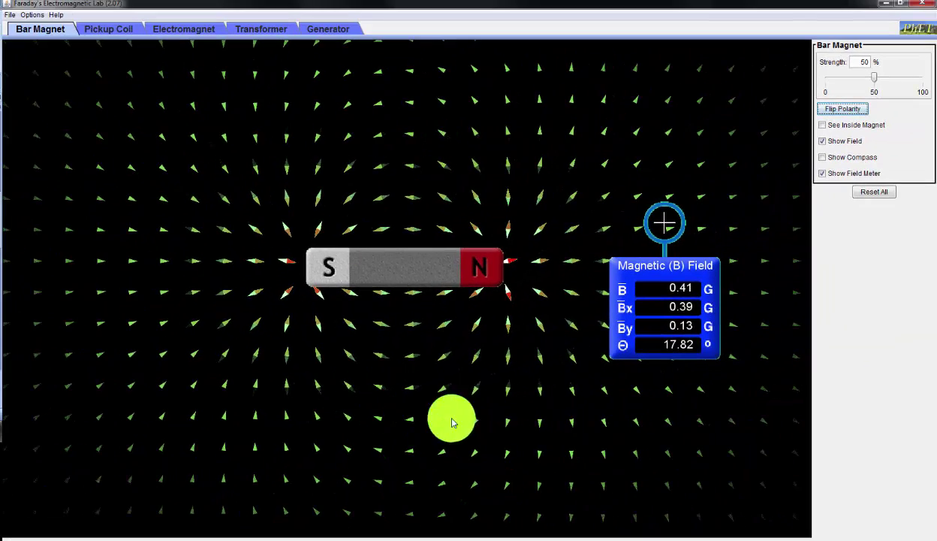